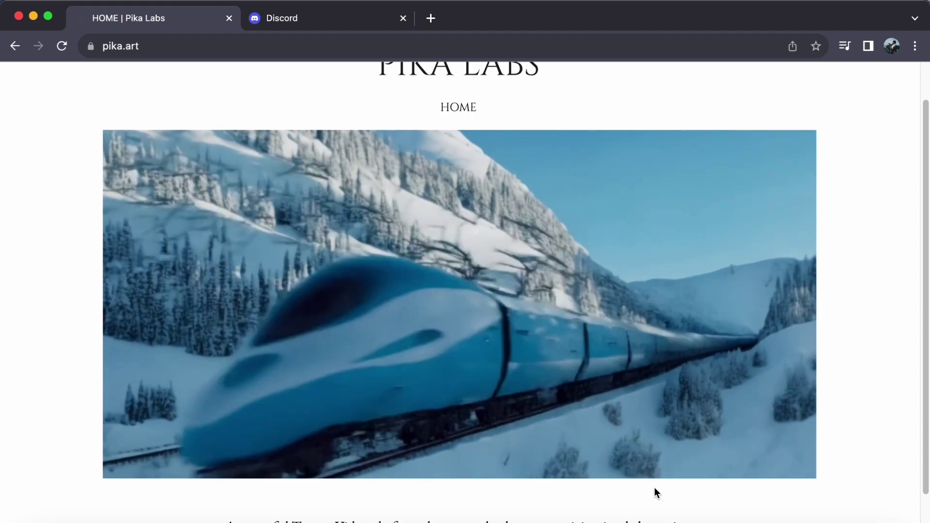
# Switch to Discord, view its account registration form, and return to the login for an existing account
pyautogui.scroll(2, 655, 487)
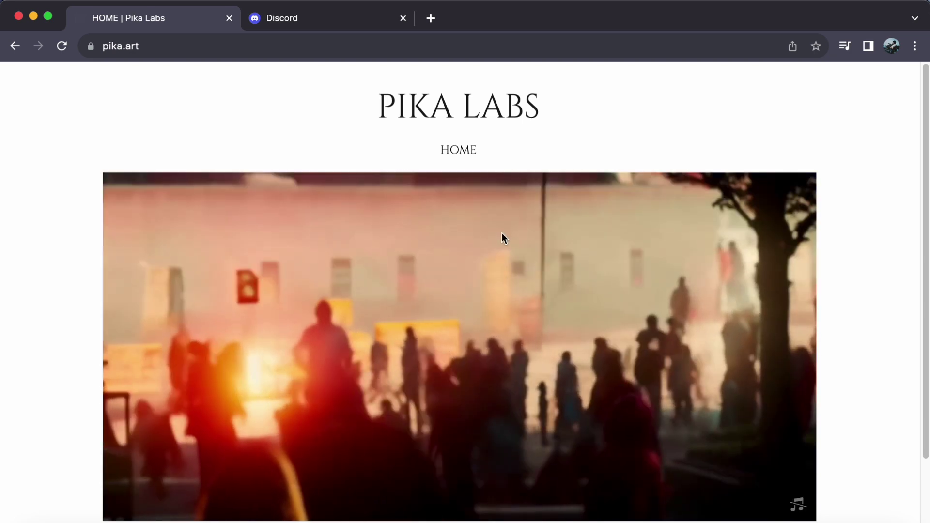
pyautogui.click(313, 22)
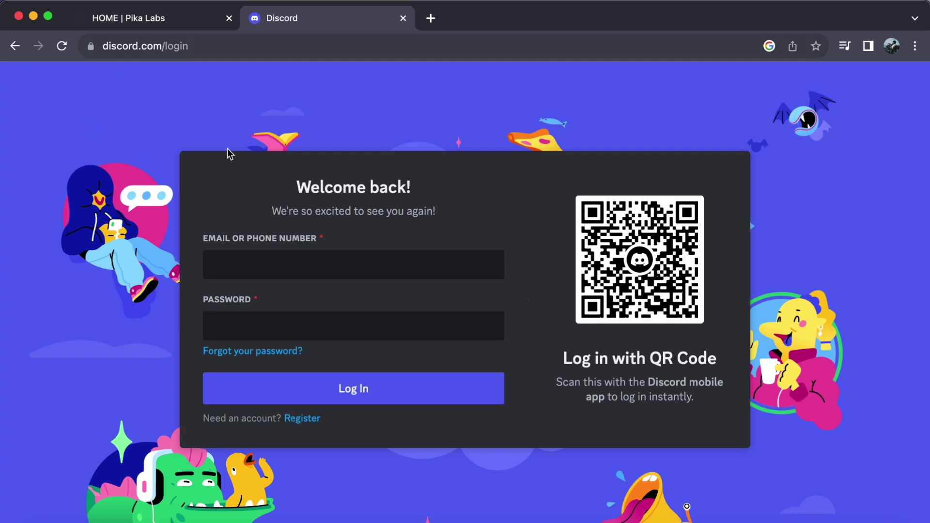
pyautogui.click(304, 420)
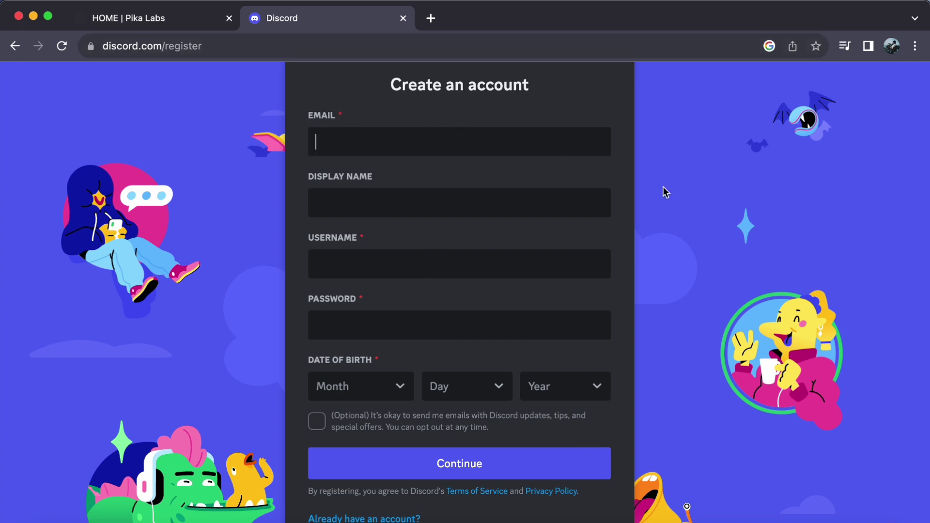
pyautogui.scroll(-1, 534, 175)
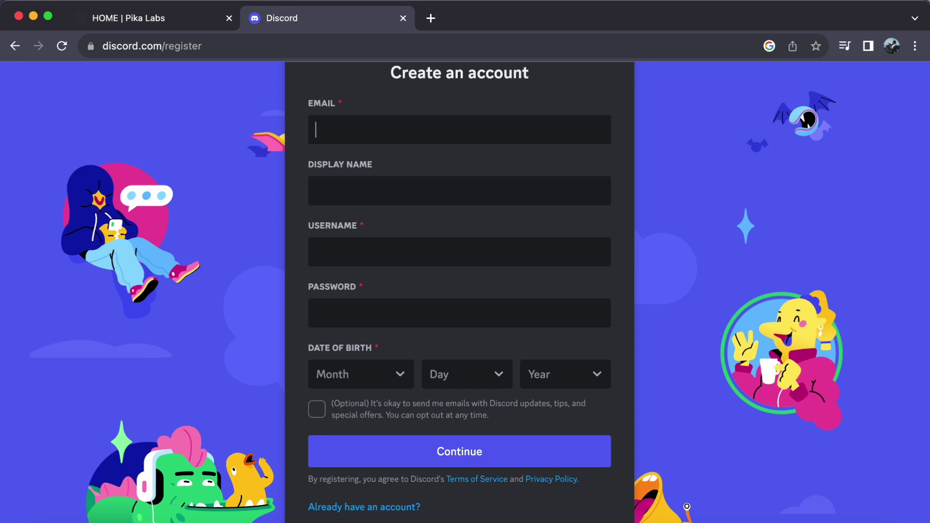
pyautogui.click(374, 507)
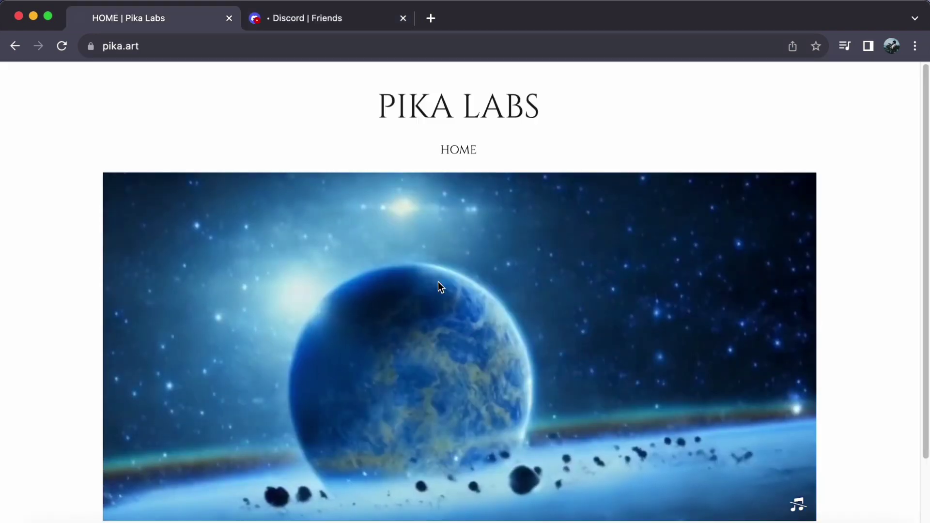
# Join the beta from the Pika Labs home page and accept the invitation to the Pika Discord server
pyautogui.scroll(-3, 524, 227)
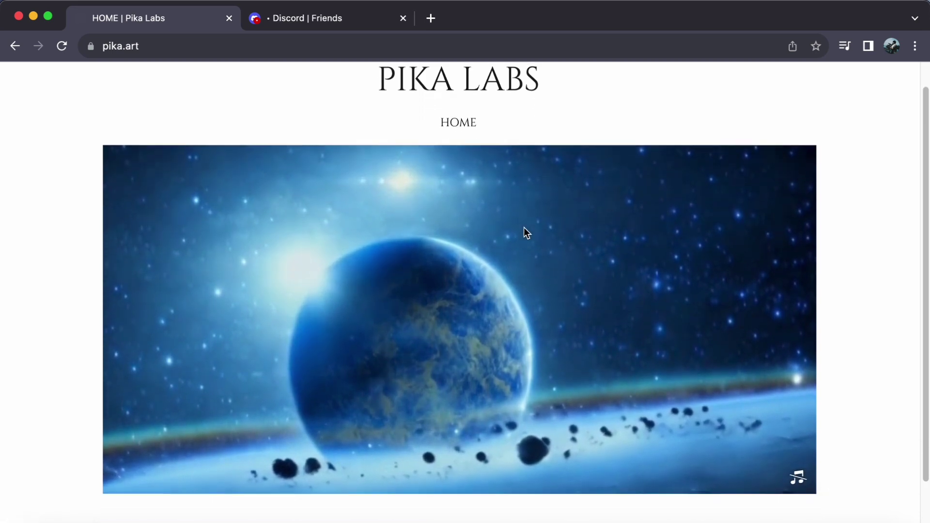
pyautogui.scroll(3, 515, 233)
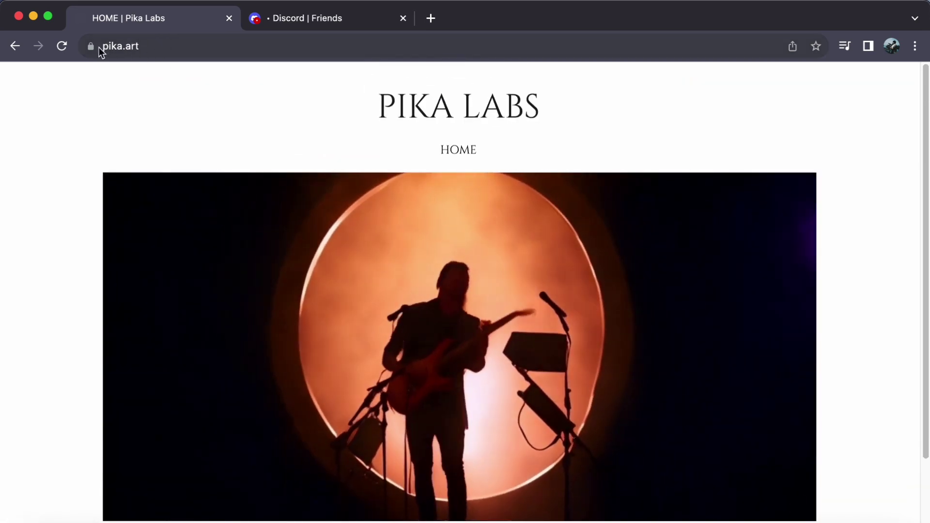
pyautogui.scroll(-2, 540, 276)
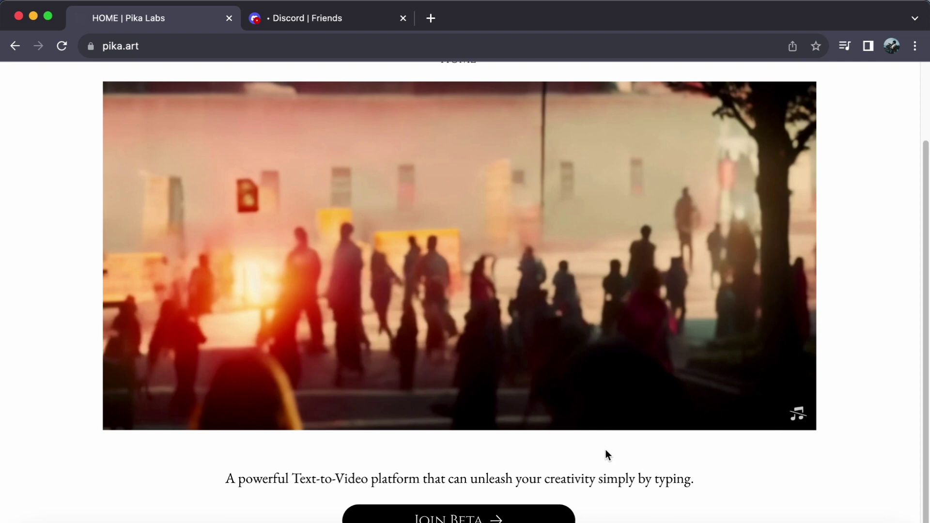
pyautogui.click(454, 518)
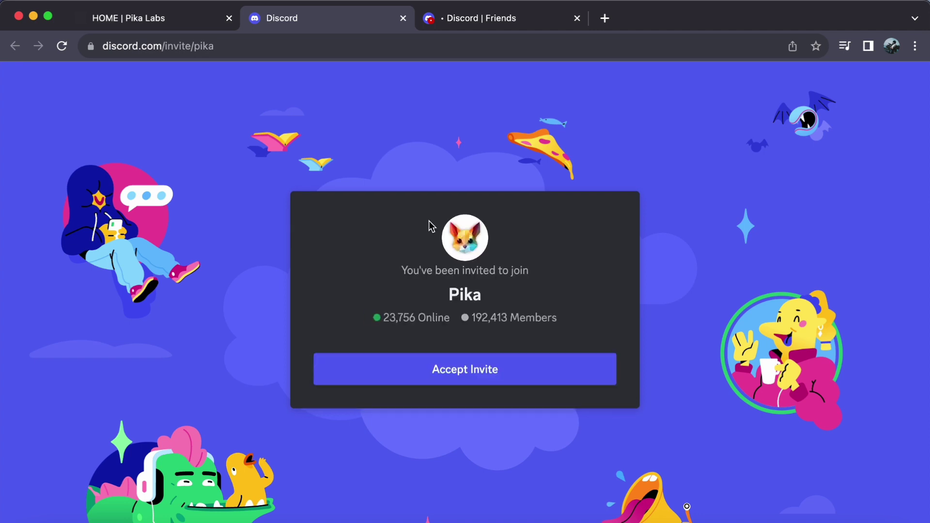
pyautogui.click(468, 379)
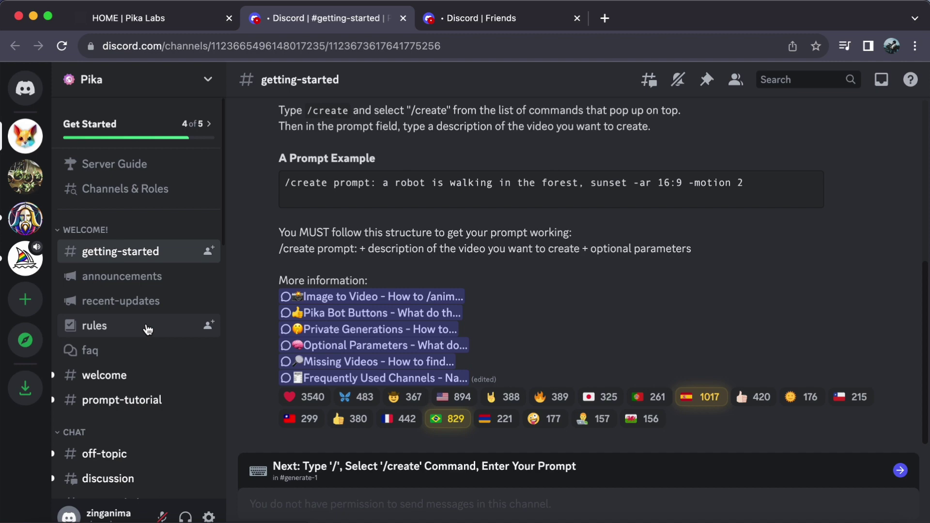
# Look through the Pika server's announcements, recent-updates, discussion and prompt-help channels
pyautogui.click(135, 276)
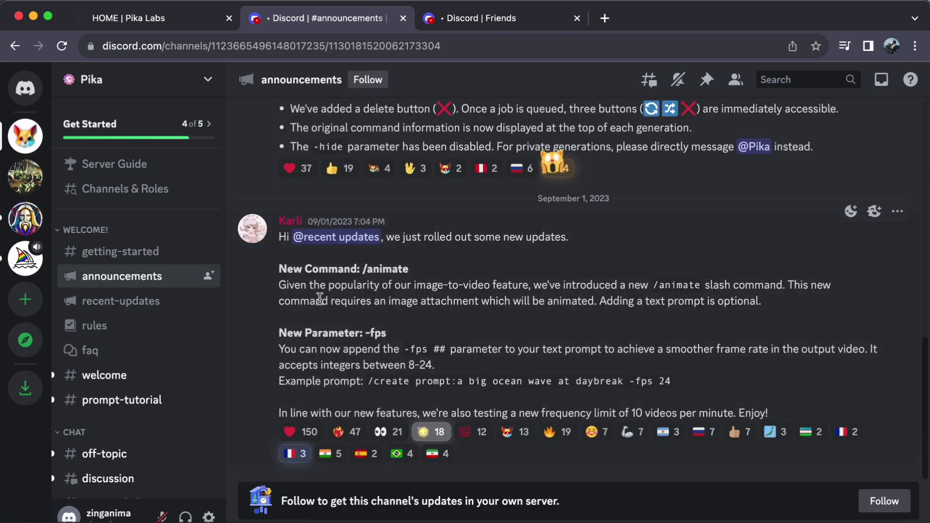
pyautogui.click(149, 303)
pyautogui.scroll(-1, 150, 308)
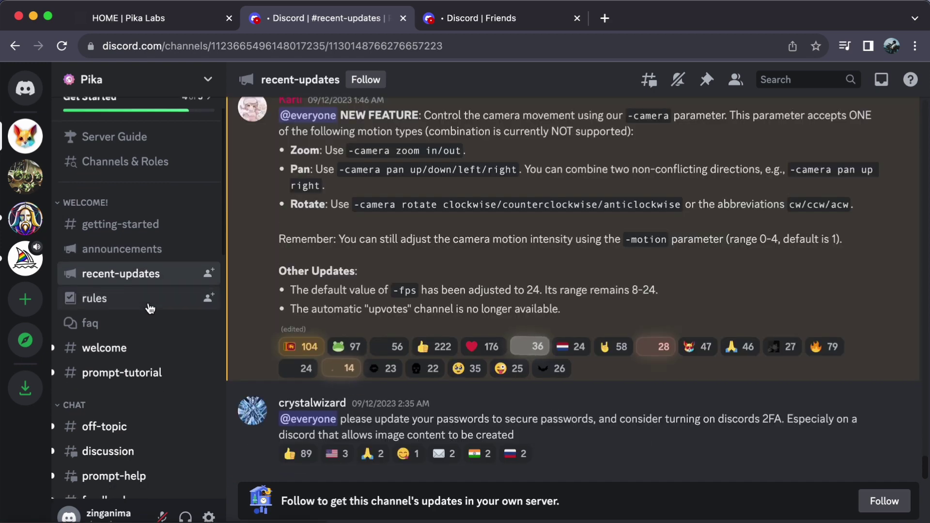
pyautogui.scroll(-3, 150, 308)
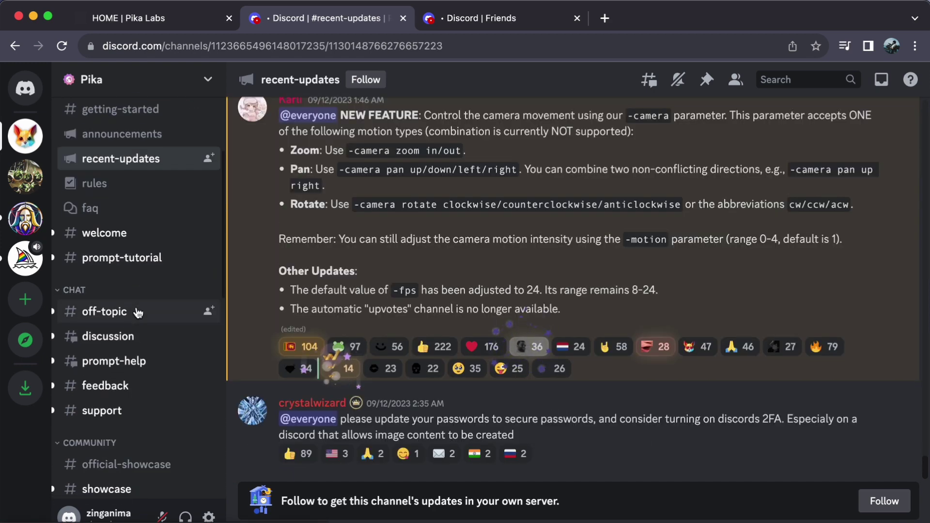
pyautogui.scroll(-1, 138, 310)
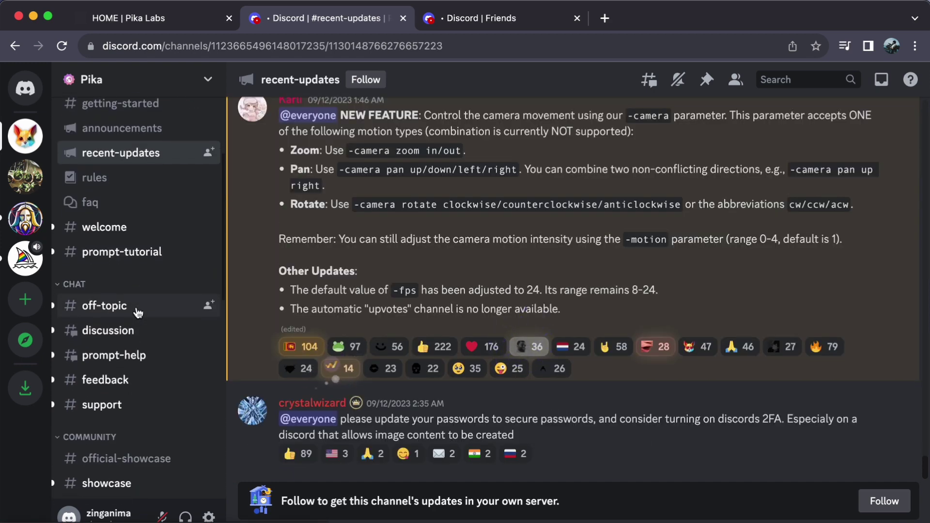
pyautogui.click(137, 339)
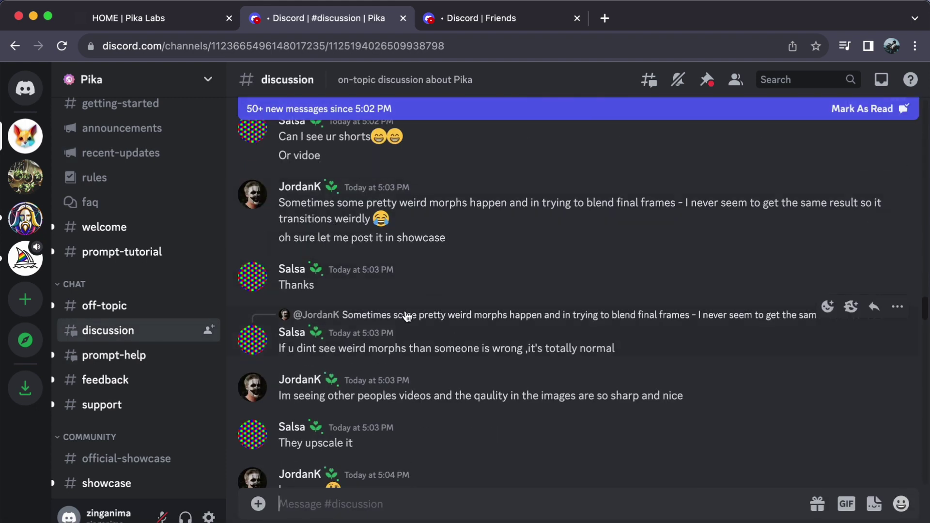
pyautogui.scroll(-10, 406, 318)
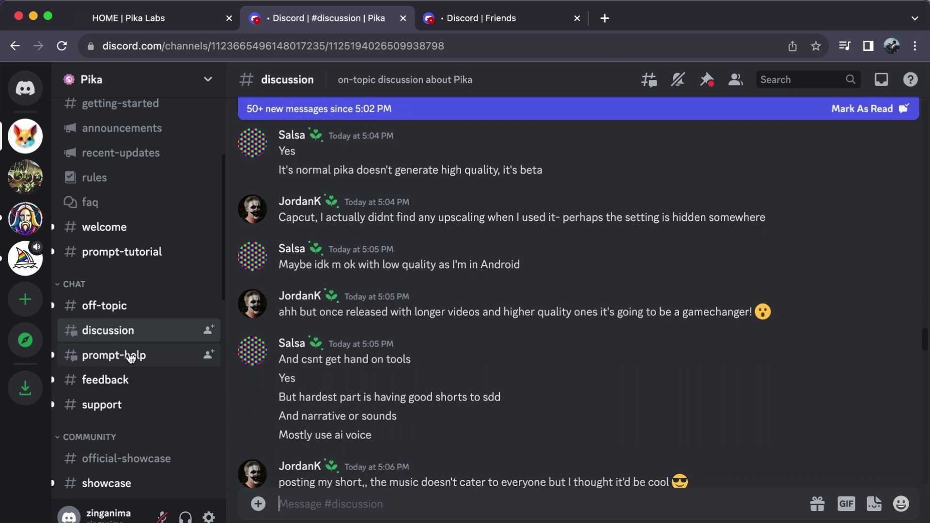
pyautogui.scroll(-2, 134, 325)
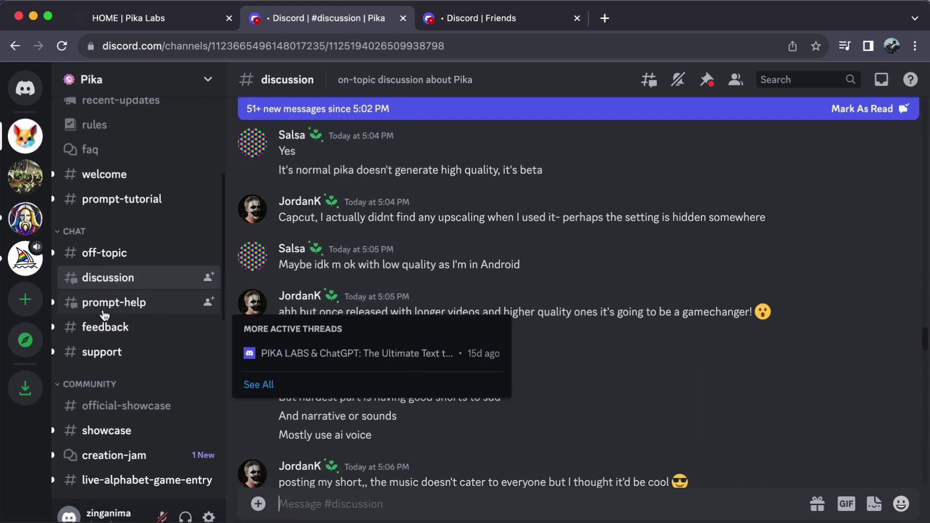
pyautogui.click(137, 309)
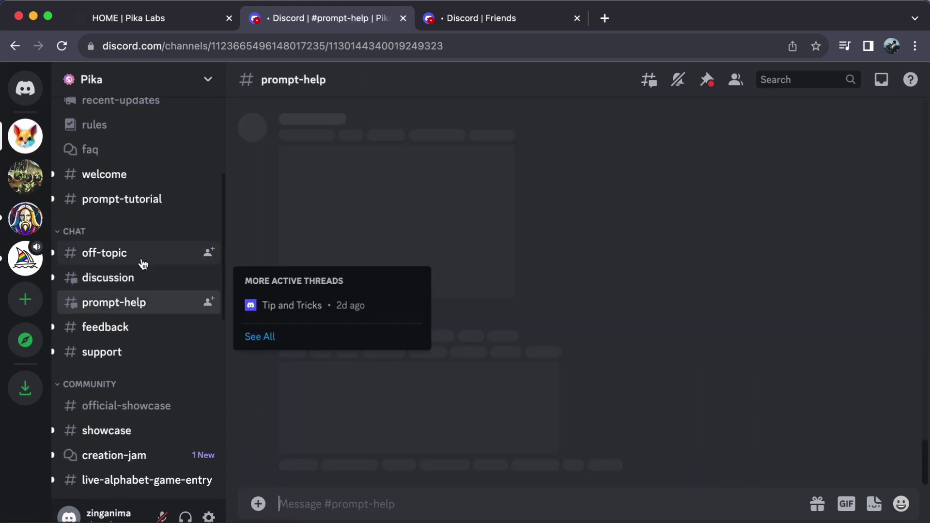
# View the generate-2 creation channel and the daily-theme channel of the Pika server
pyautogui.scroll(-3, 141, 272)
pyautogui.scroll(-3, 142, 243)
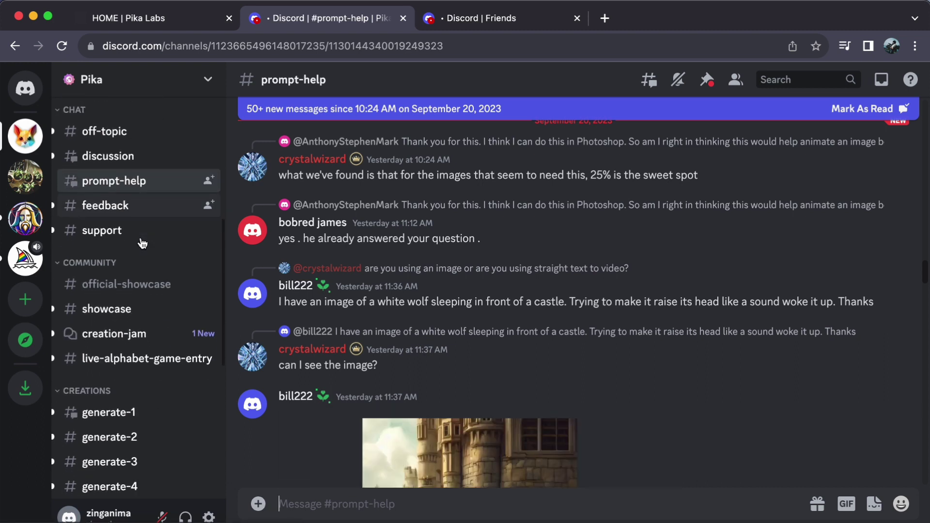
pyautogui.scroll(-1, 142, 243)
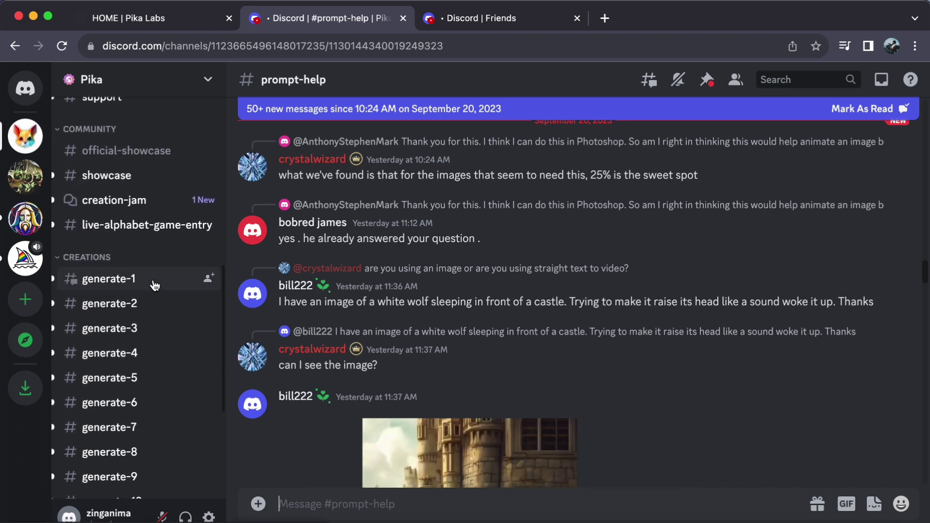
pyautogui.scroll(-1, 140, 264)
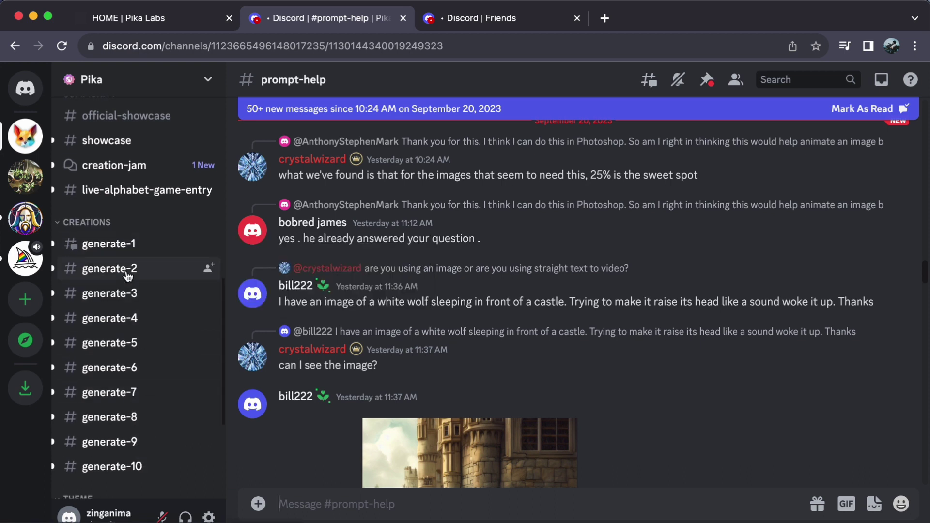
pyautogui.click(133, 270)
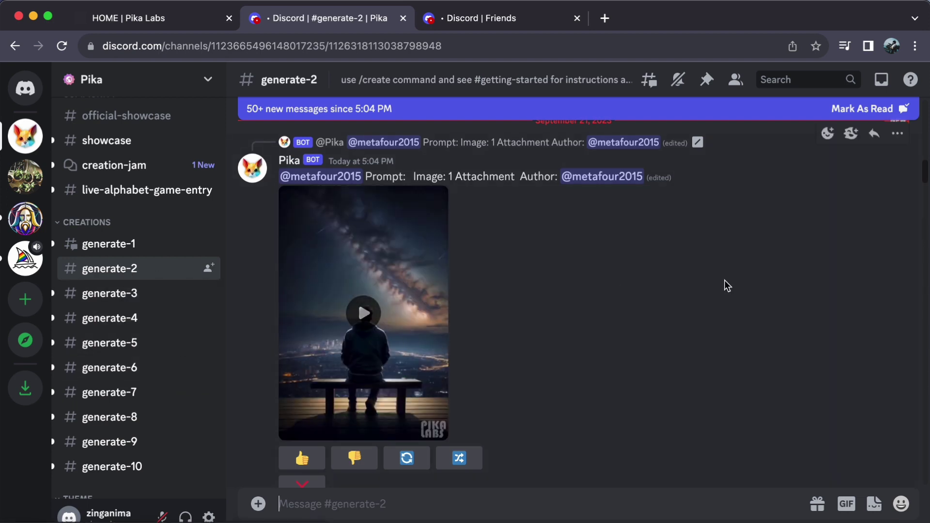
pyautogui.scroll(-5, 135, 386)
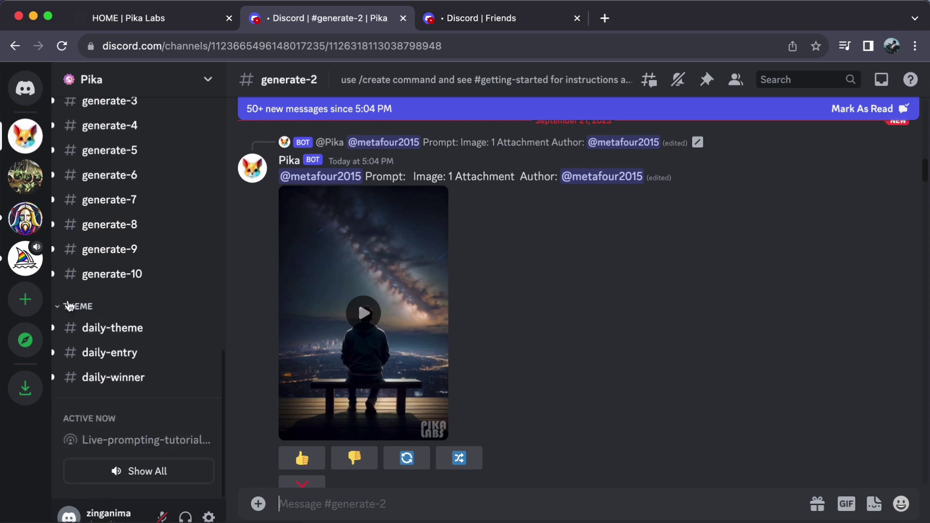
pyautogui.click(129, 330)
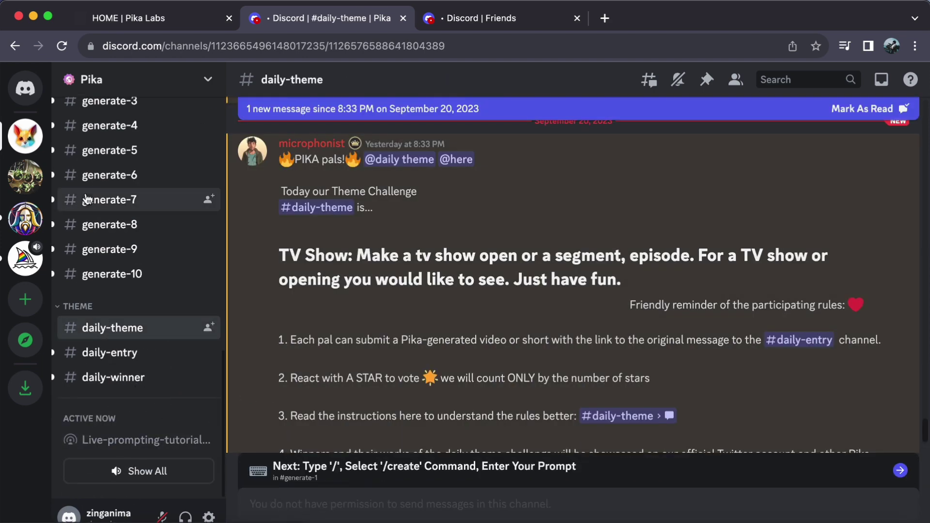
# Start the Pika bot's /animate command in the generate-7 channel
pyautogui.click(87, 200)
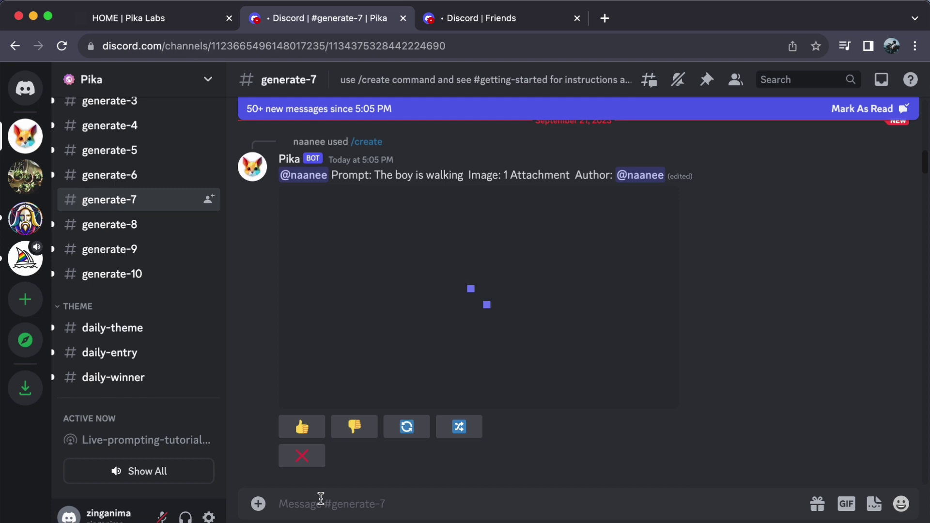
pyautogui.write('/')
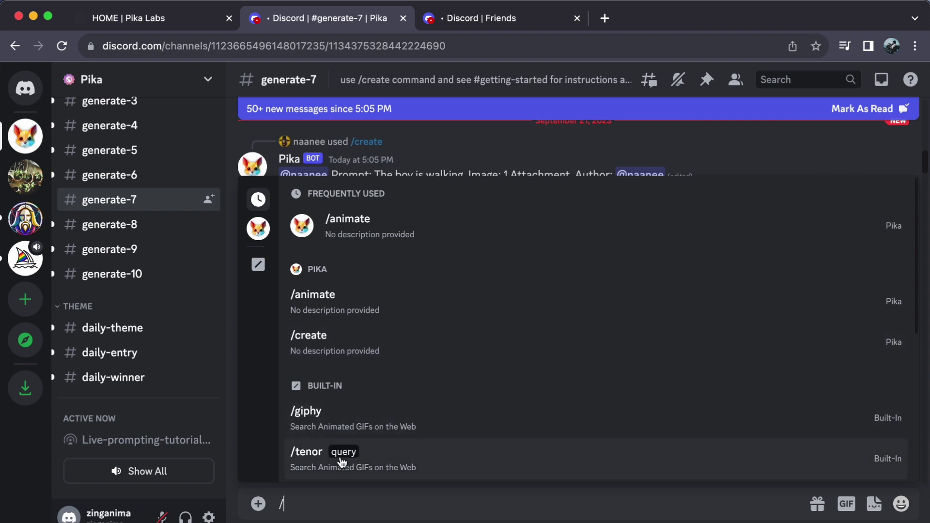
pyautogui.click(327, 309)
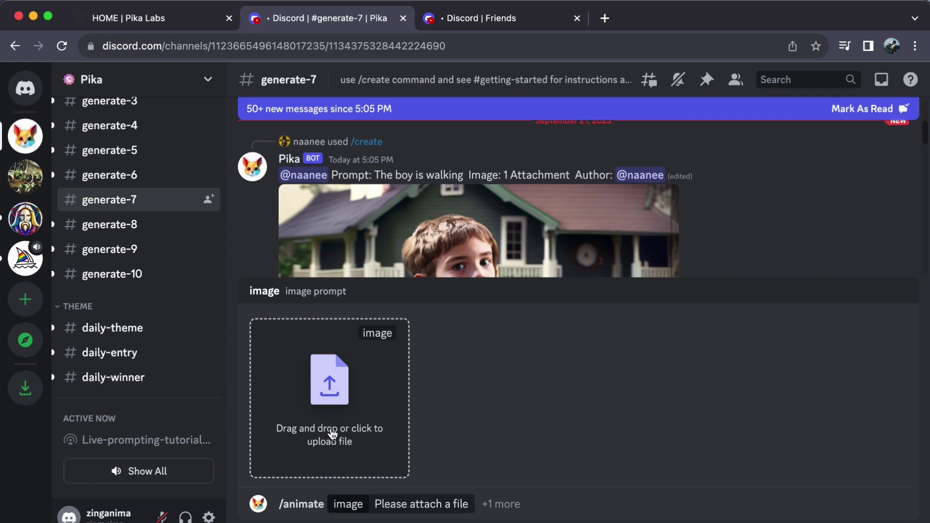
pyautogui.click(329, 449)
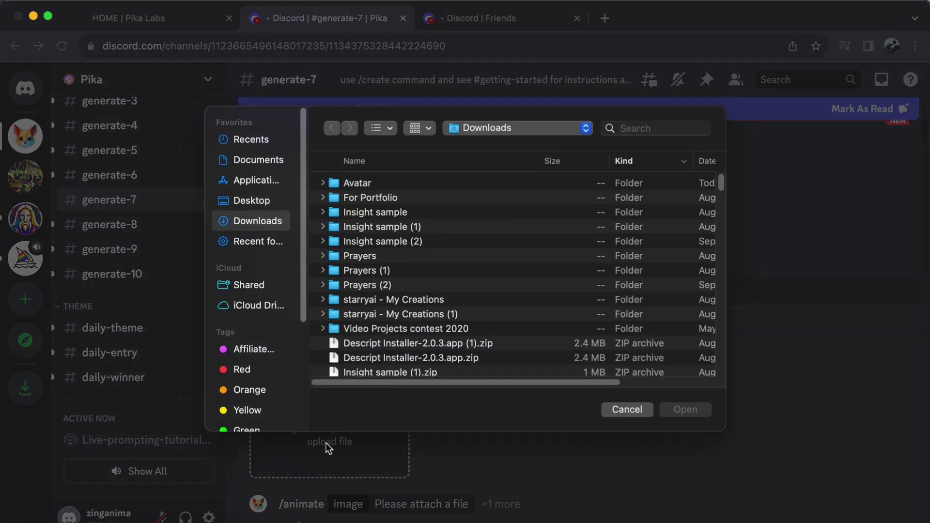
pyautogui.scroll(-10, 397, 305)
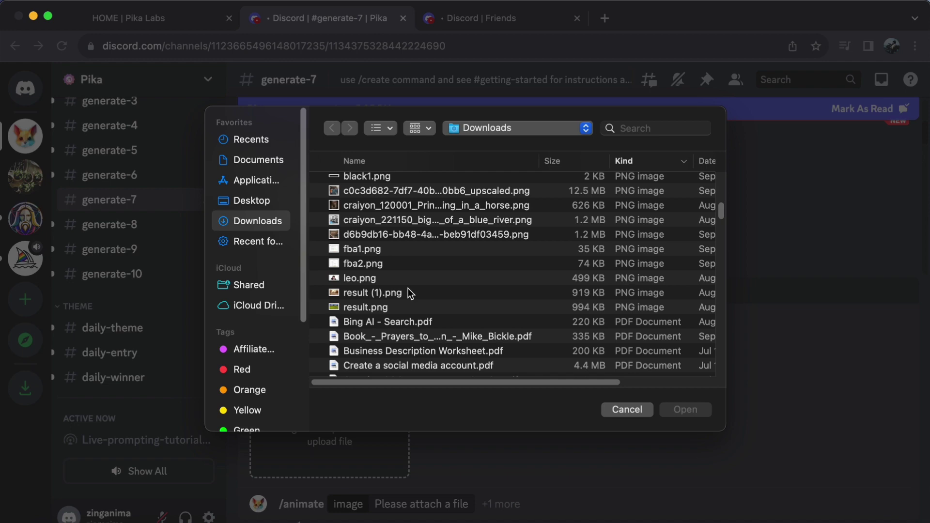
pyautogui.scroll(3, 358, 296)
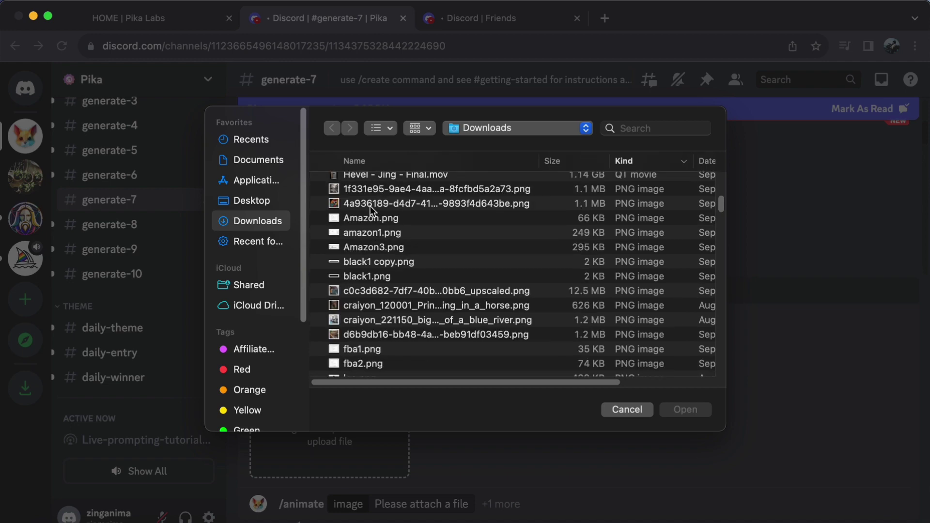
pyautogui.scroll(5, 368, 290)
pyautogui.scroll(3, 375, 283)
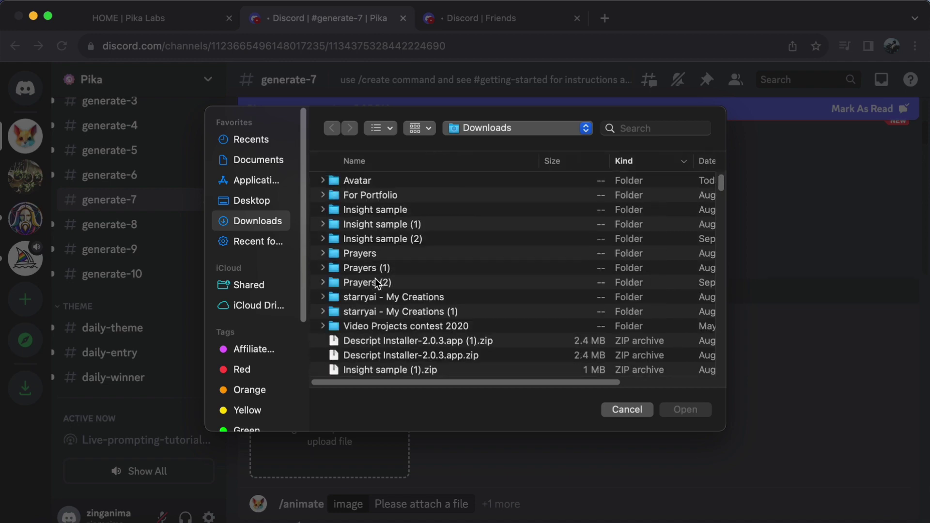
pyautogui.scroll(-10, 377, 290)
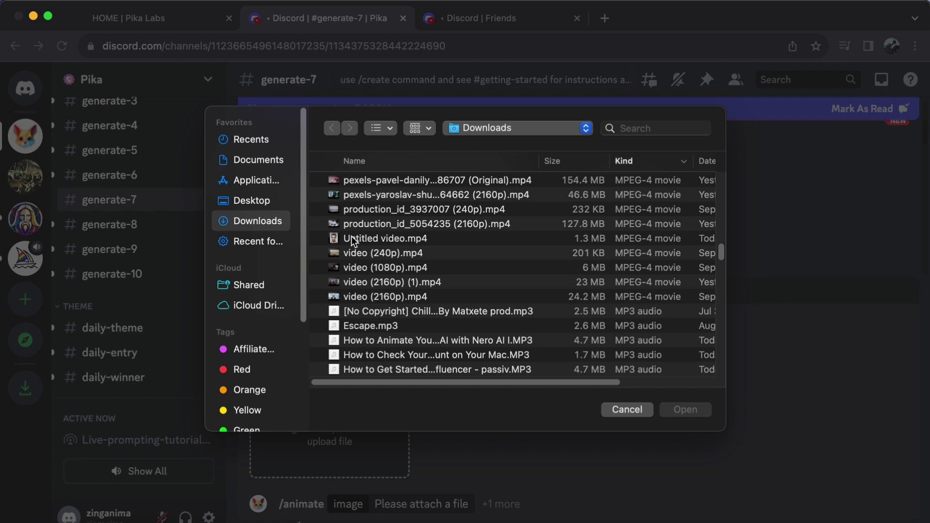
pyautogui.scroll(-5, 378, 278)
pyautogui.click(371, 320)
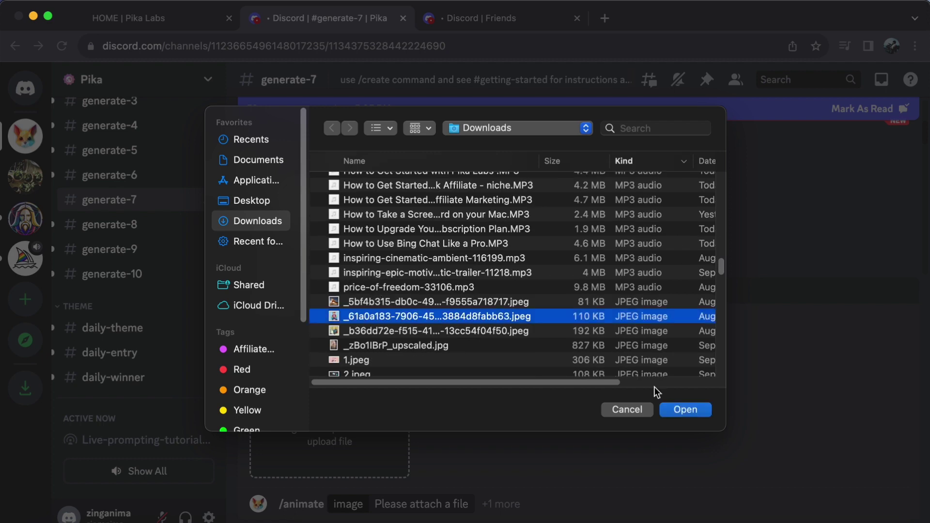
pyautogui.click(685, 409)
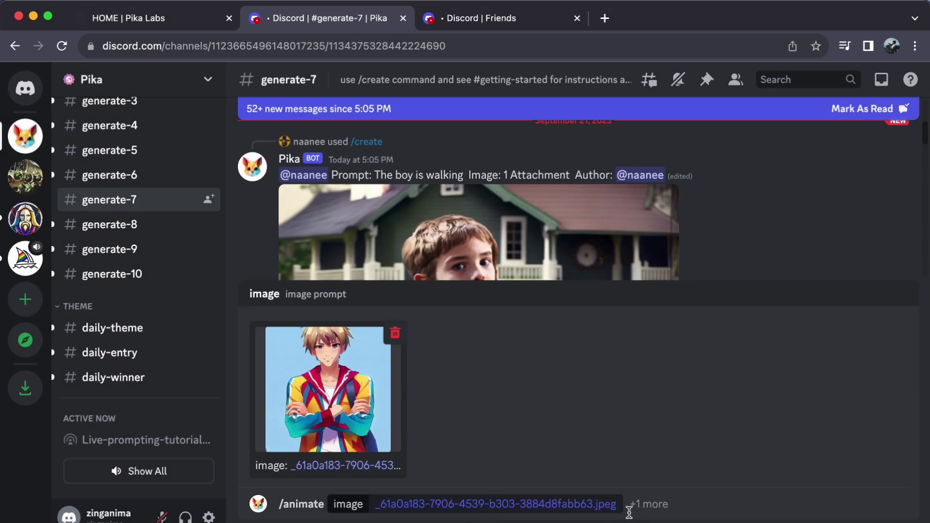
# Add "happy" after the attached image, submit the /animate command and play the generated video of the anime character
pyautogui.write('happy')
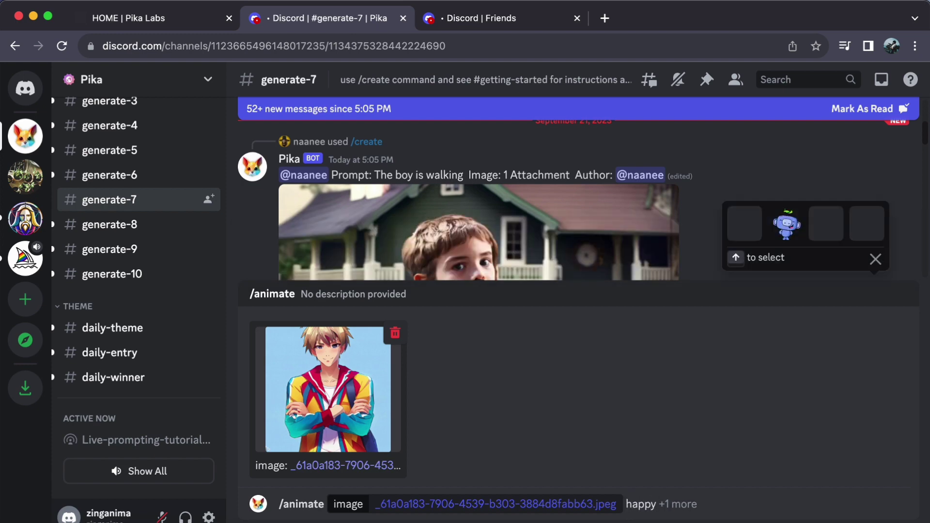
pyautogui.press('Return')
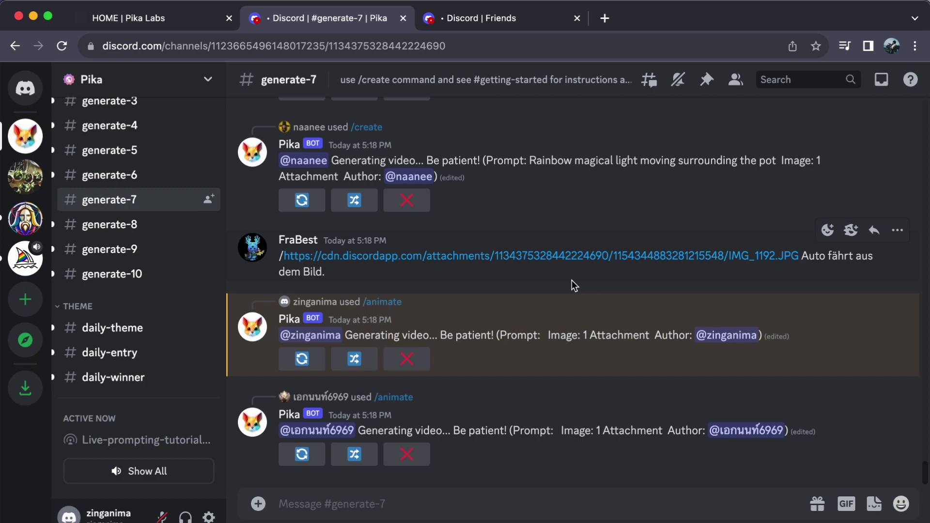
pyautogui.scroll(8, 572, 289)
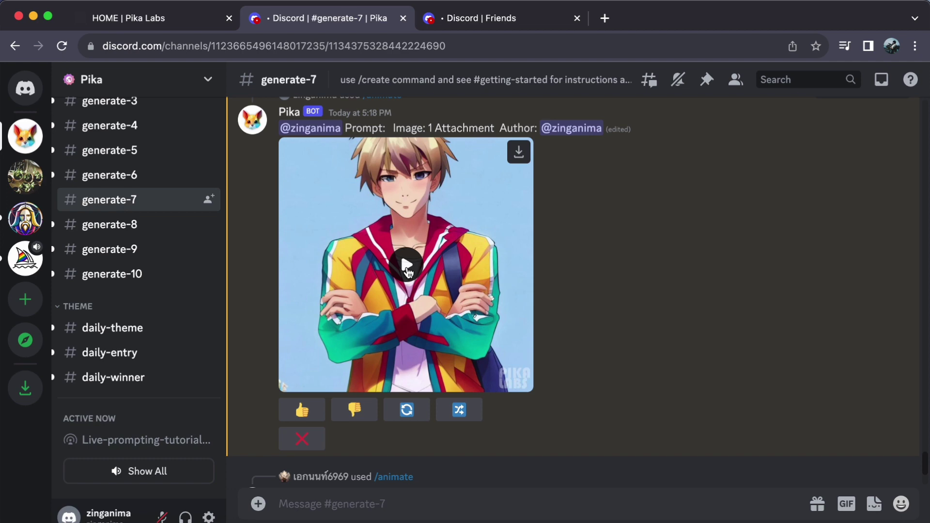
pyautogui.click(406, 265)
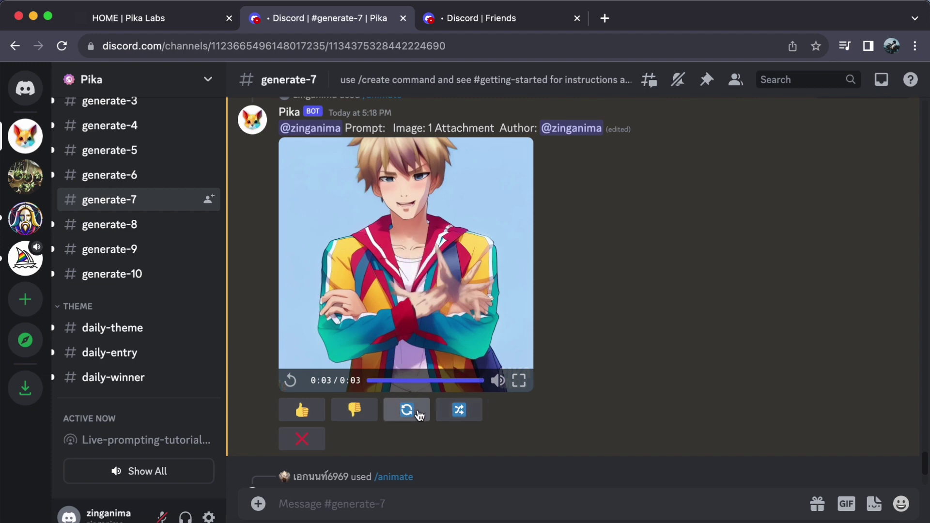
# View the new-prompt form for the generated video, close it without submitting, and replay the video
pyautogui.click(458, 416)
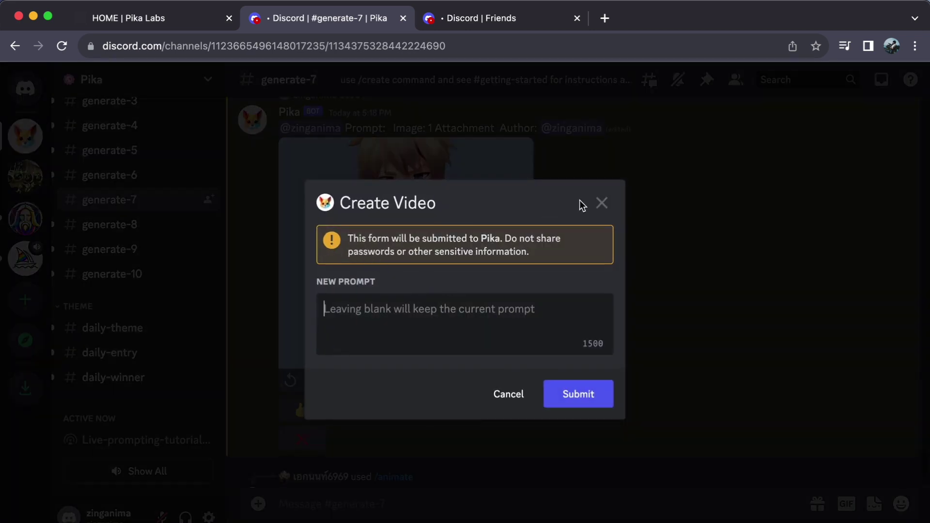
pyautogui.click(601, 204)
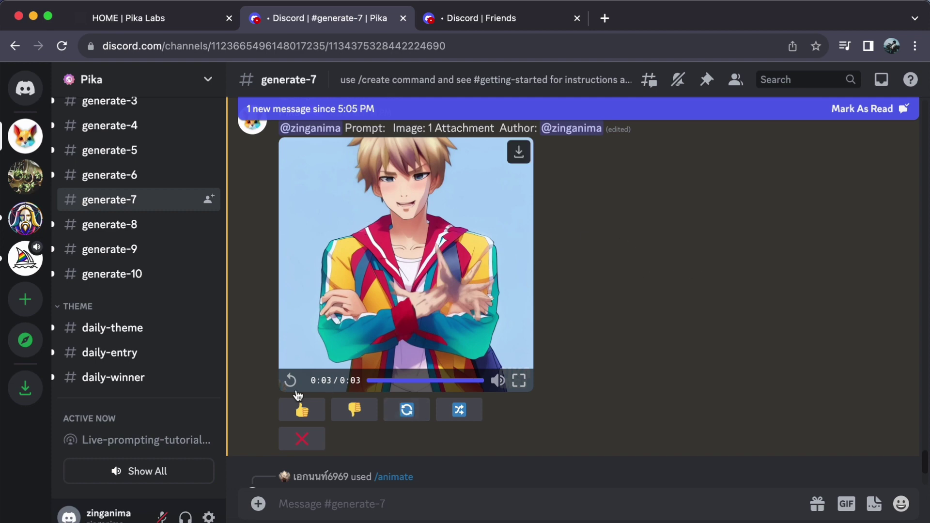
pyautogui.click(293, 392)
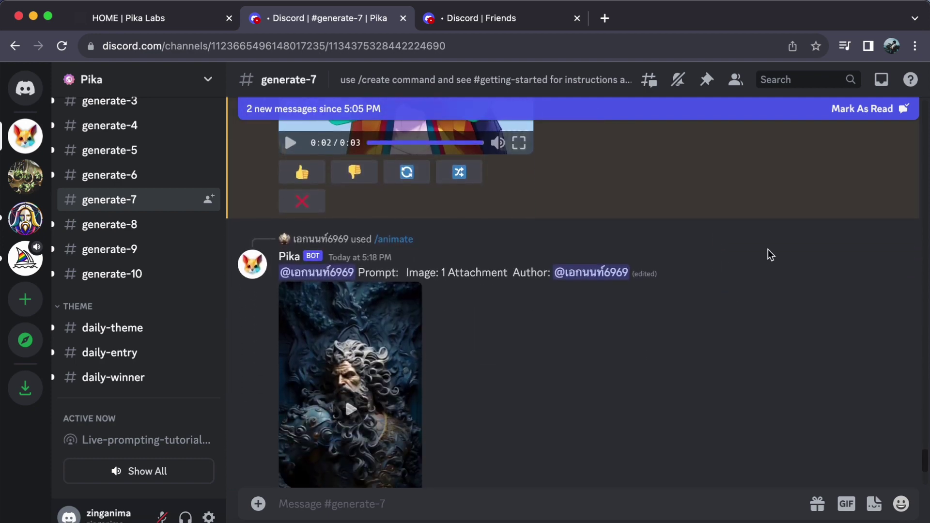
# React with a thumbs-up to the Pika message containing the bearded statue video and start a reply to it
pyautogui.click(897, 231)
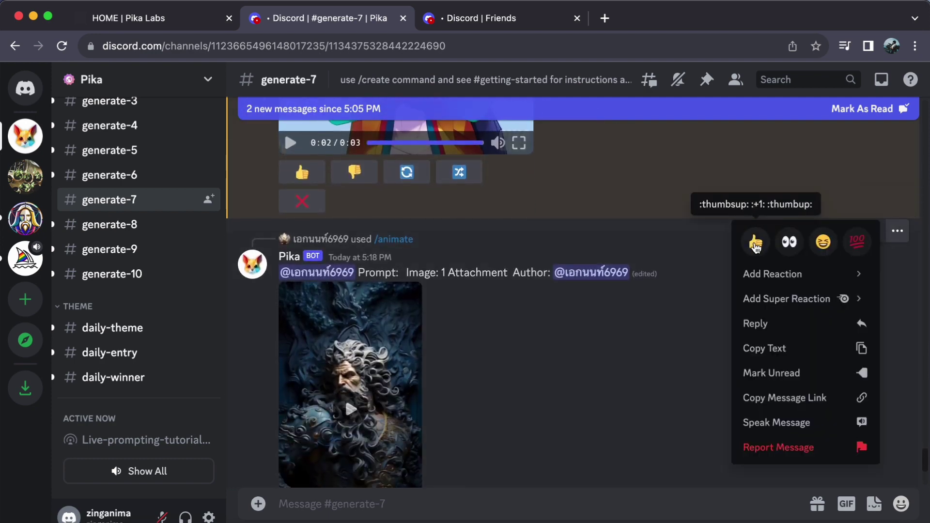
pyautogui.click(754, 242)
pyautogui.click(897, 231)
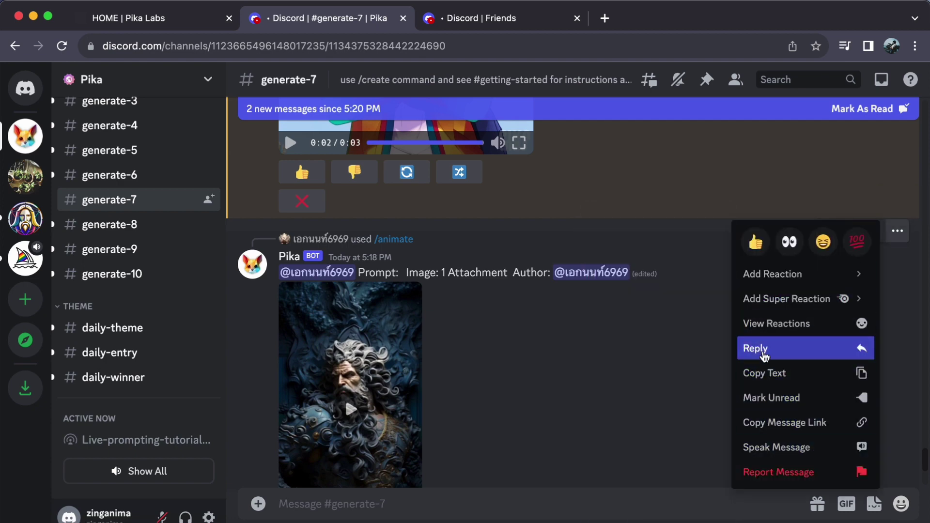
pyautogui.click(764, 356)
pyautogui.scroll(-8, 385, 385)
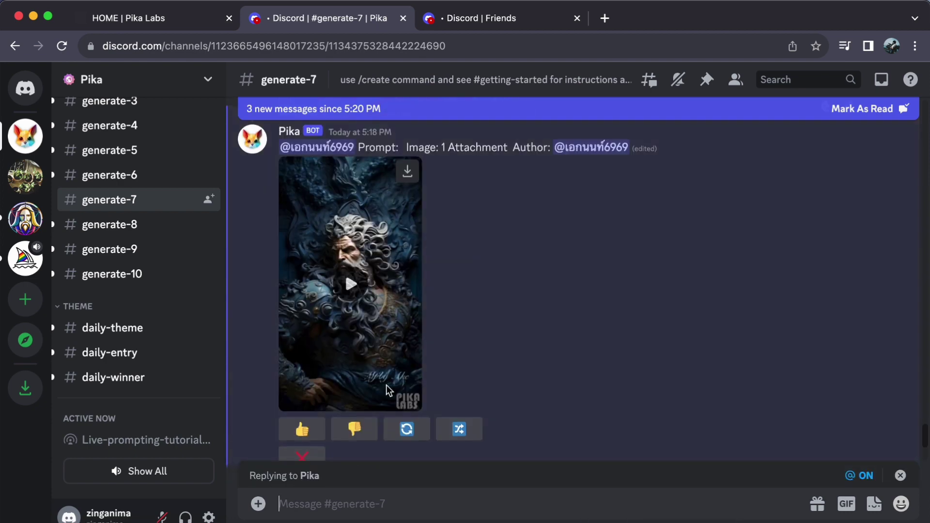
# View the generated anime character video in full screen and return to the channel
pyautogui.scroll(10, 528, 263)
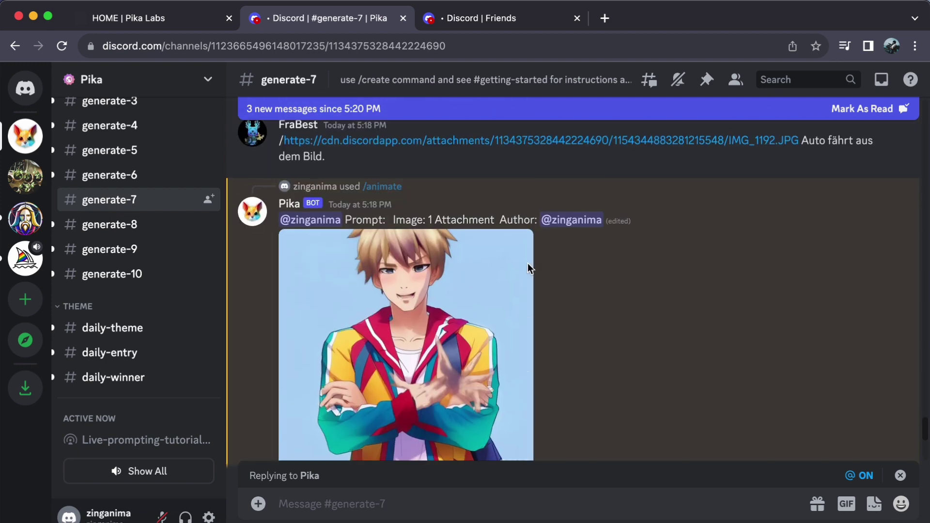
pyautogui.scroll(2, 528, 263)
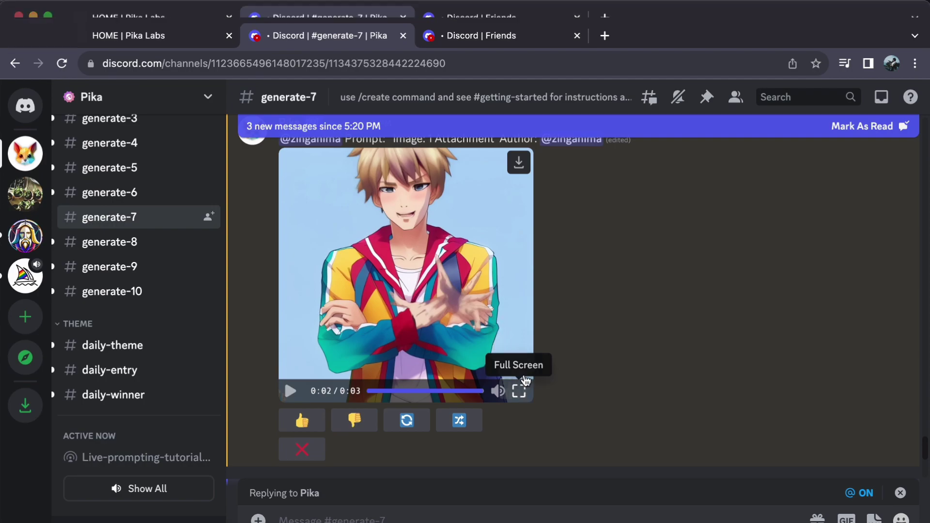
pyautogui.click(523, 379)
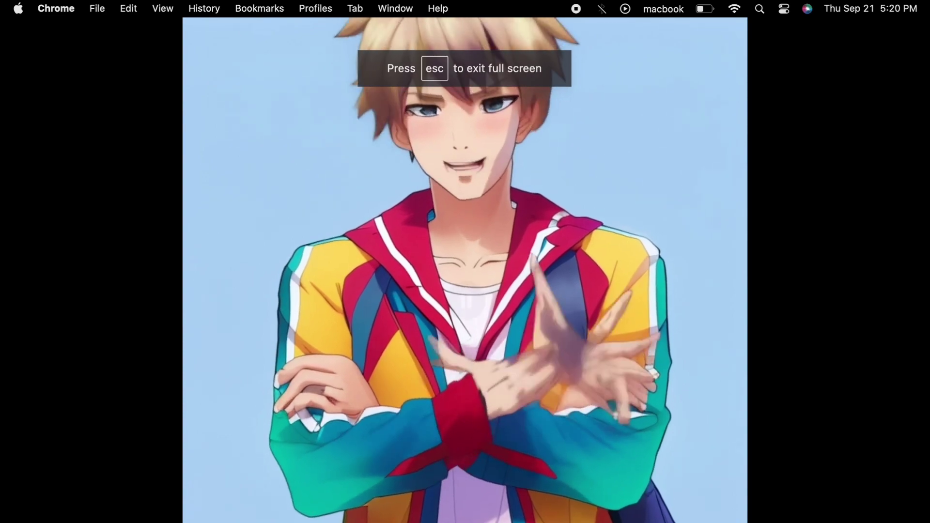
pyautogui.press('Escape')
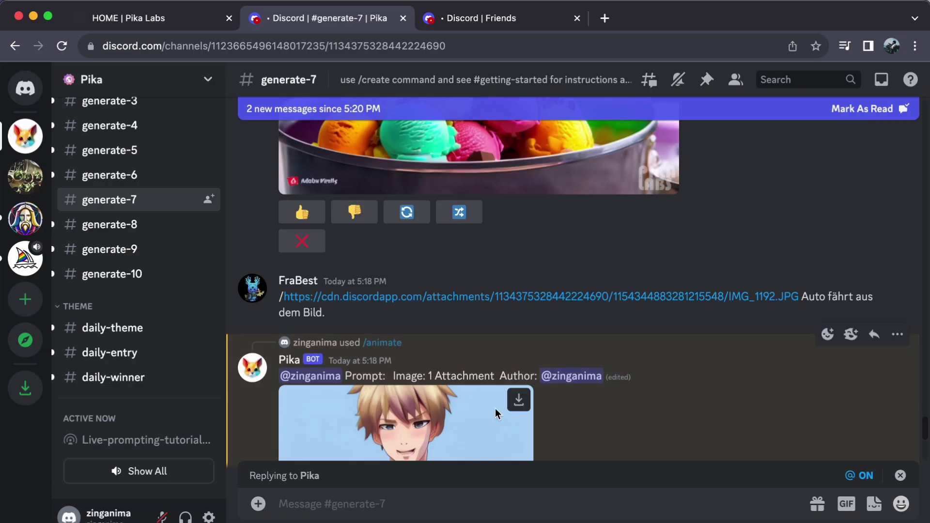
# Play the ice cream video made with /create and the dark hallway silhouette video made with /animate
pyautogui.scroll(-5, 570, 283)
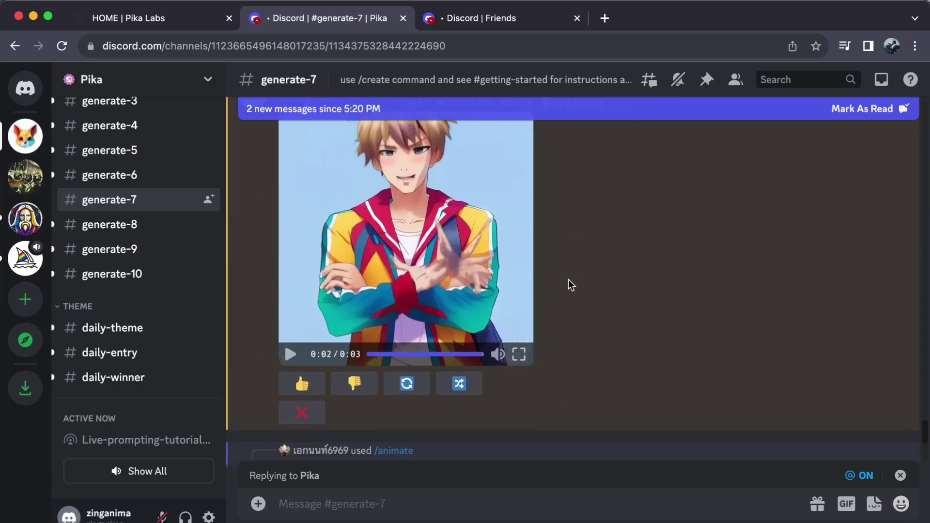
pyautogui.scroll(-5, 568, 285)
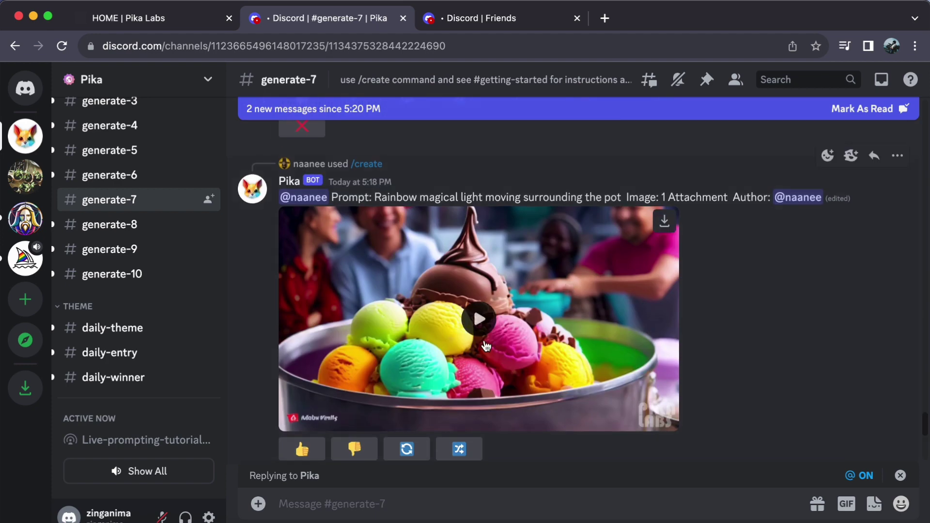
pyautogui.click(473, 319)
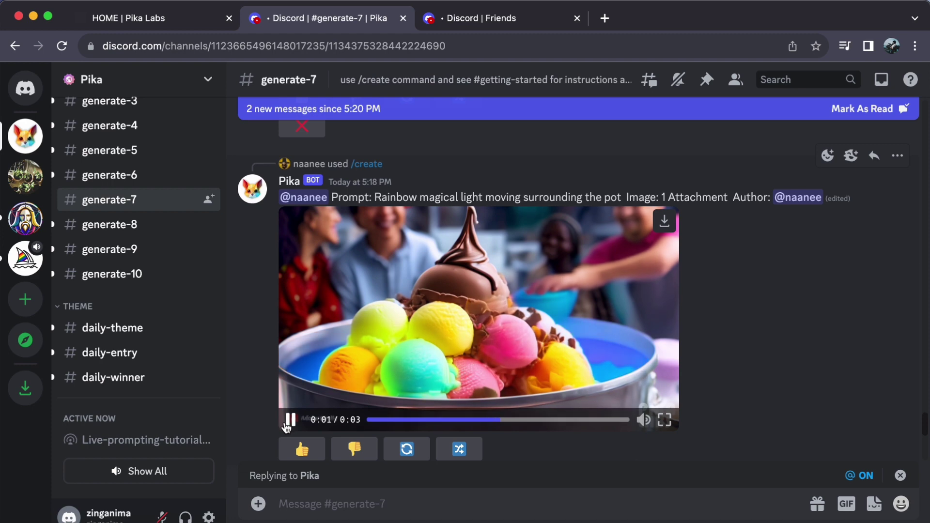
pyautogui.scroll(5, 502, 307)
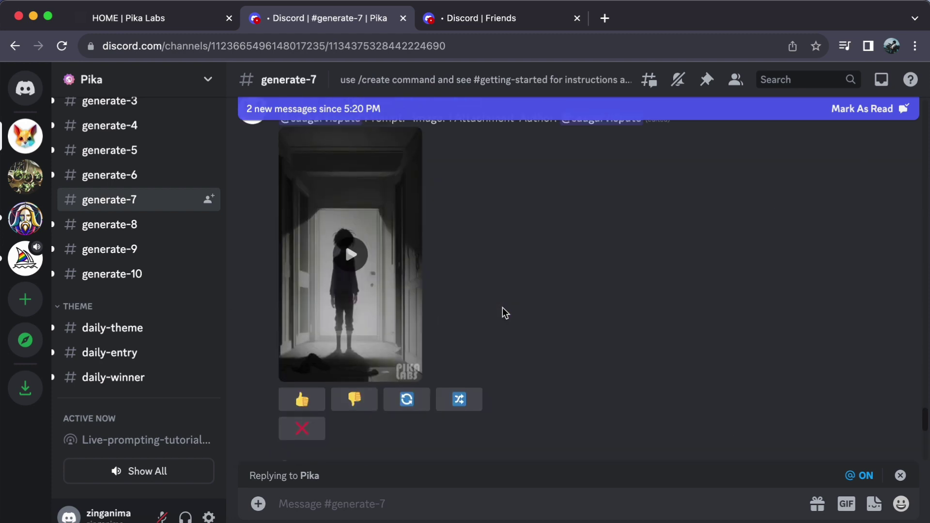
pyautogui.click(346, 252)
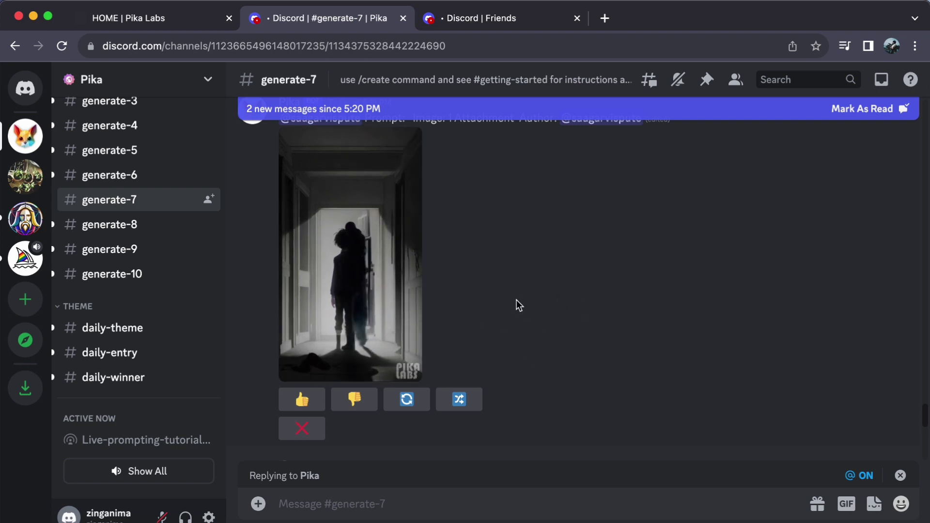
# Browse other members' generations in generate-7, play the bearded statue video and return to the anime character video
pyautogui.scroll(6, 578, 305)
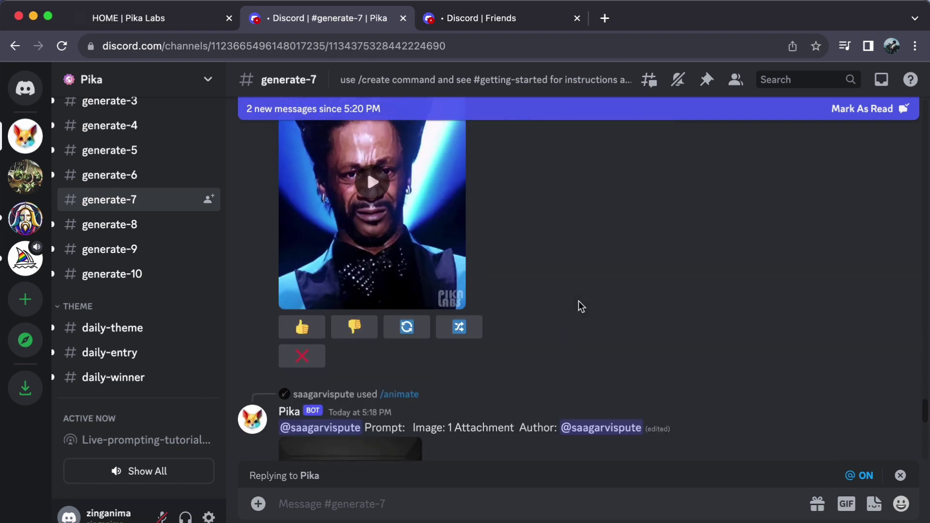
pyautogui.scroll(8, 580, 305)
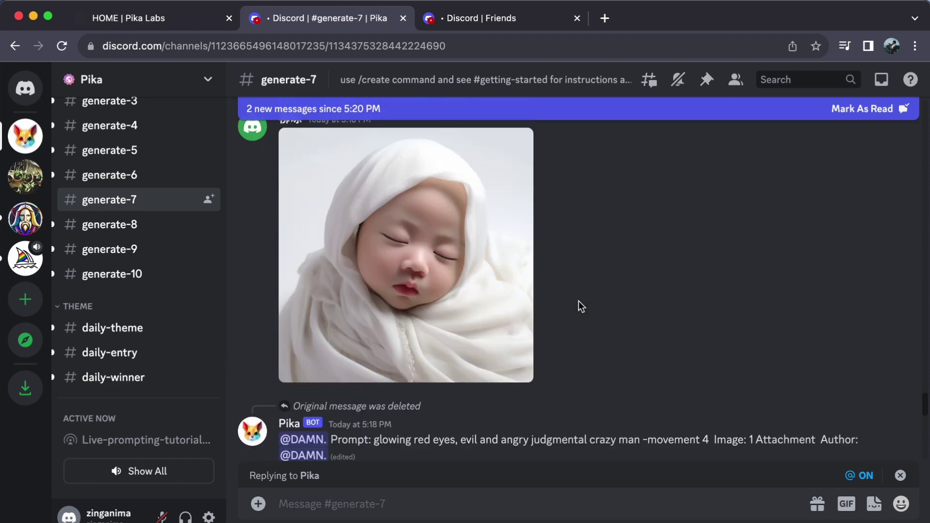
pyautogui.scroll(-10, 560, 312)
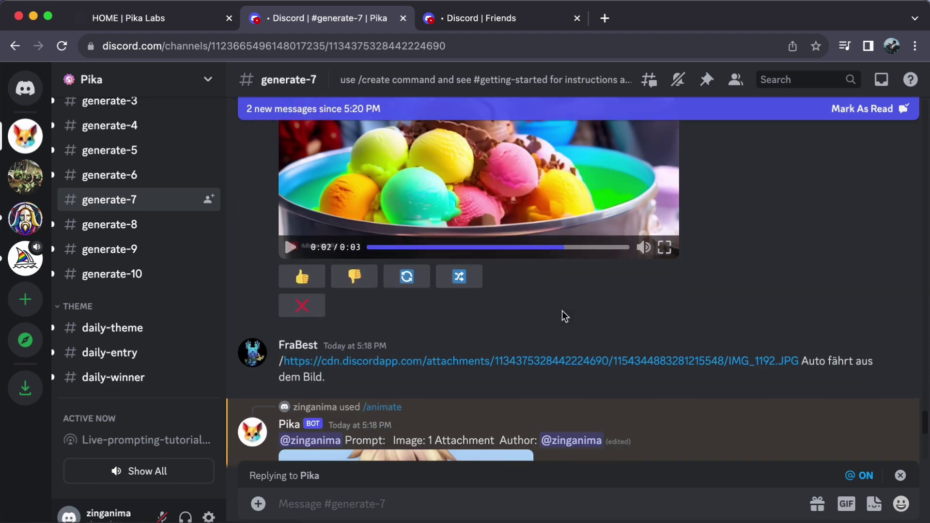
pyautogui.scroll(-3, 565, 316)
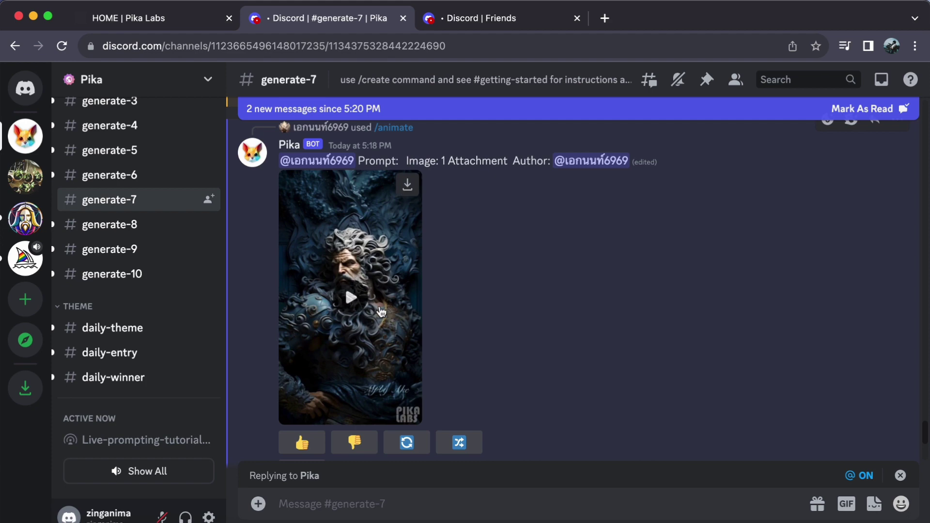
pyautogui.click(342, 306)
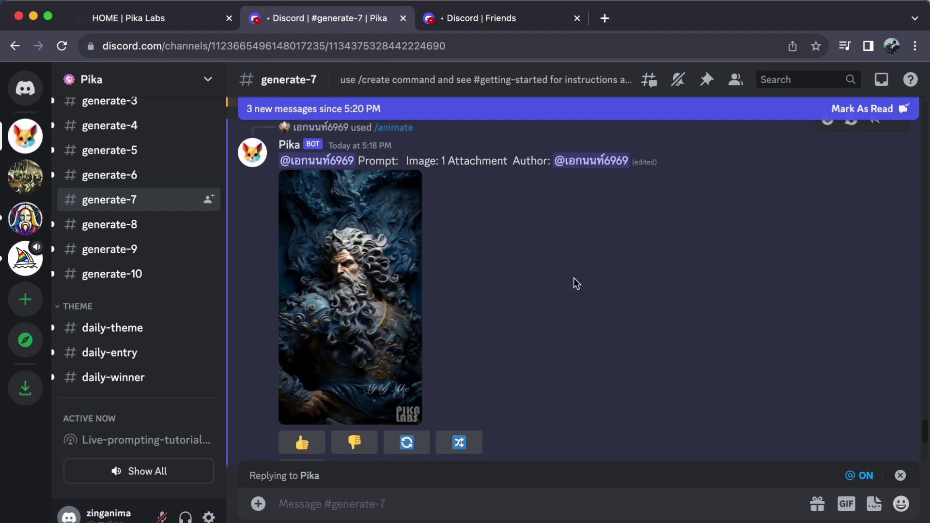
pyautogui.scroll(10, 581, 291)
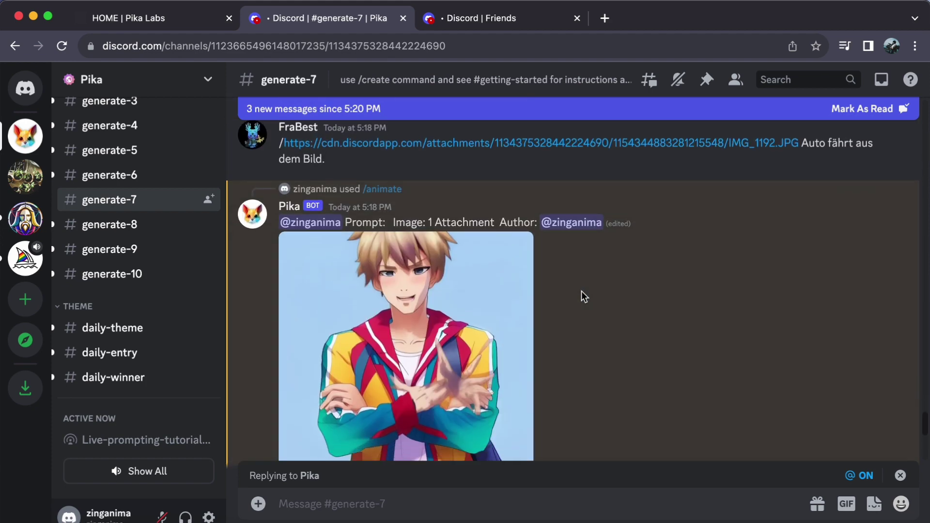
pyautogui.scroll(1, 581, 292)
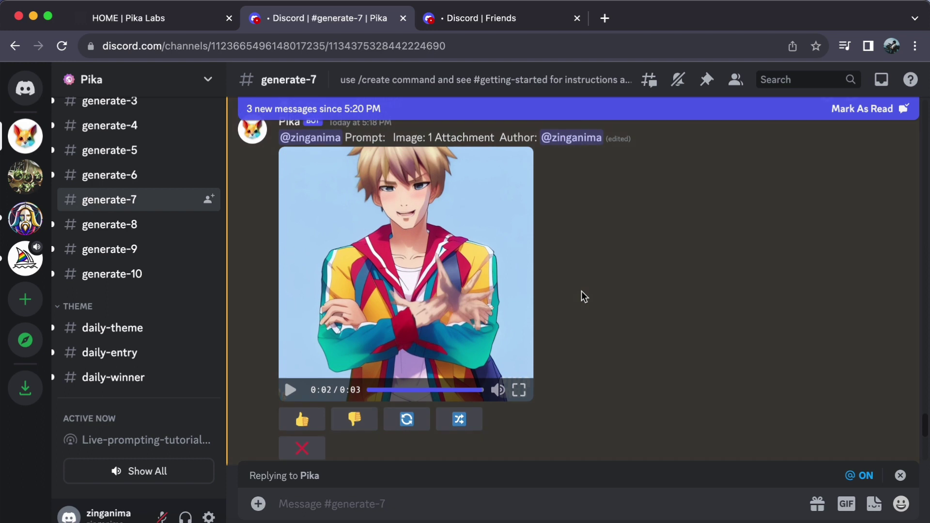